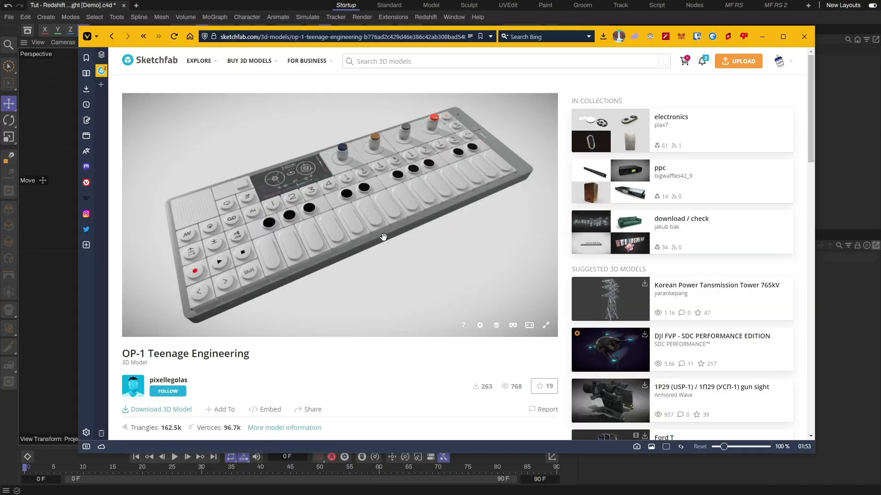
{"action": "mouse_move", "coordinate": [384, 236]}
{"action": "left_mouse_down"}
{"action": "mouse_move", "coordinate": [380, 258]}
{"action": "mouse_move", "coordinate": [393, 246]}
{"action": "mouse_move", "coordinate": [373, 226]}
{"action": "mouse_move", "coordinate": [397, 229]}
{"action": "mouse_move", "coordinate": [362, 231]}
{"action": "mouse_move", "coordinate": [390, 231]}
{"action": "mouse_move", "coordinate": [382, 248]}
{"action": "mouse_move", "coordinate": [350, 222]}
{"action": "mouse_move", "coordinate": [376, 238]}
{"action": "left_mouse_up"}
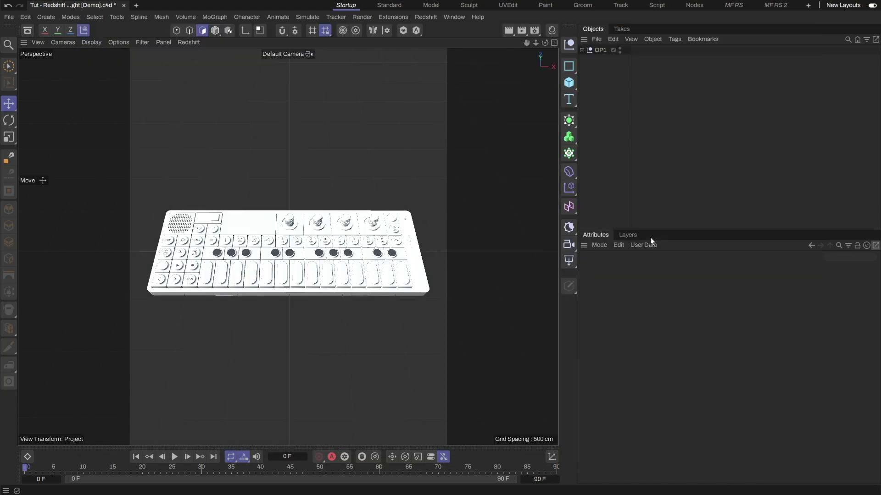
Add a Redshift camera with a 150 mm focal length and look through it at the keyboard's corner with the Shift key
{"action": "mouse_move", "coordinate": [316, 261]}
{"action": "left_mouse_down", "text": "alt"}
{"action": "mouse_move", "coordinate": [322, 267]}
{"action": "mouse_move", "coordinate": [322, 224]}
{"action": "mouse_move", "coordinate": [325, 278]}
{"action": "mouse_move", "coordinate": [322, 269]}
{"action": "left_mouse_up", "text": "alt"}
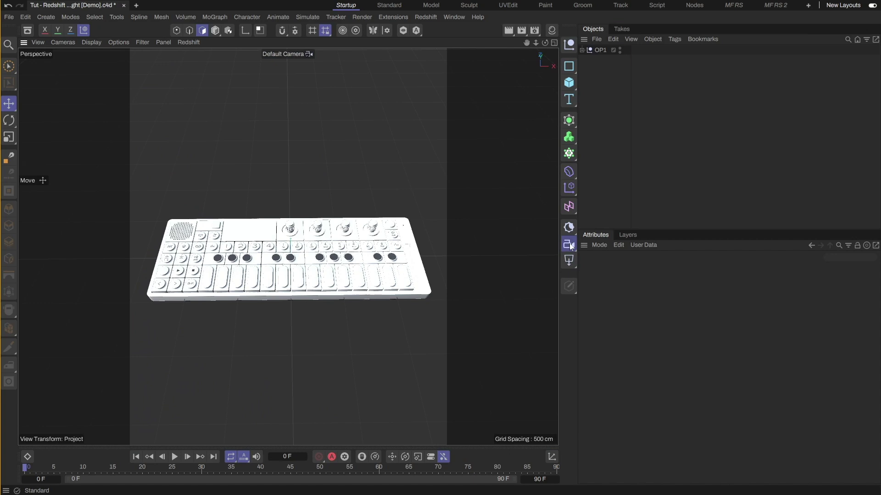
{"action": "left_click", "coordinate": [569, 245]}
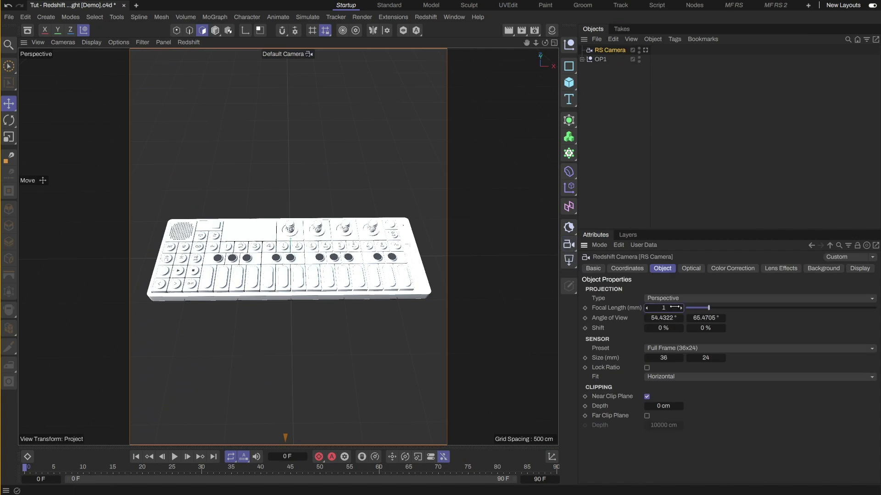
{"action": "key", "text": "Return"}
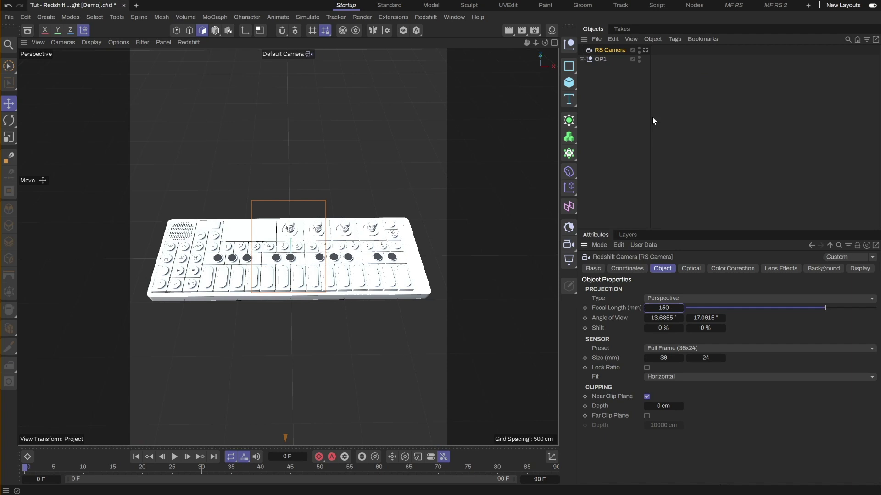
{"action": "left_click", "coordinate": [645, 50]}
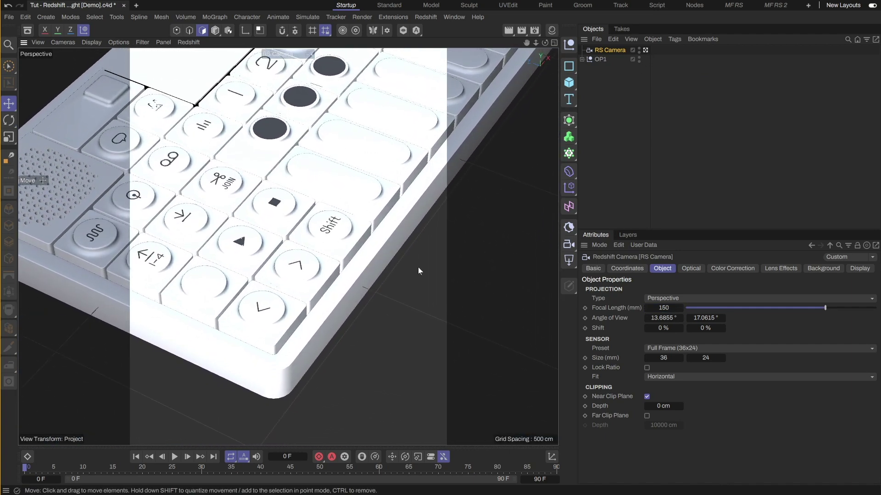
{"action": "left_click", "coordinate": [418, 271]}
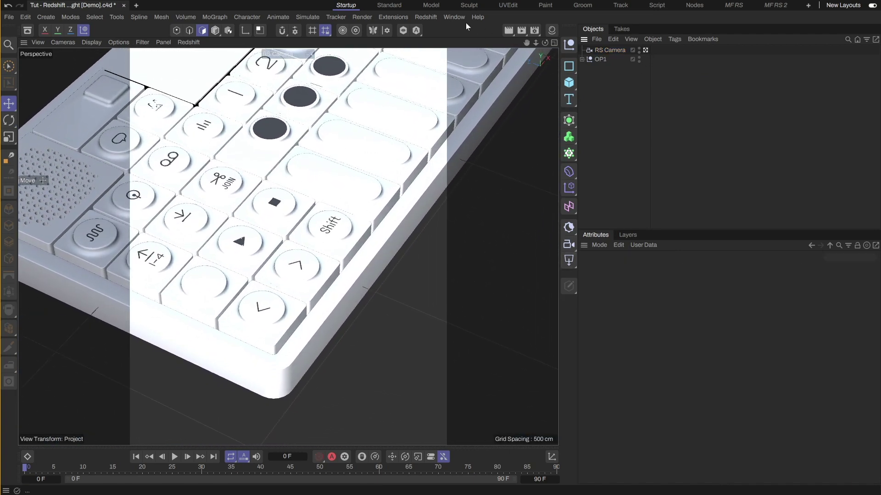
Start a live render in the Redshift RenderView and arrange its window beside a narrowed viewport
{"action": "left_click", "coordinate": [425, 17]}
{"action": "left_click", "coordinate": [451, 91]}
{"action": "left_click", "coordinate": [350, 110]}
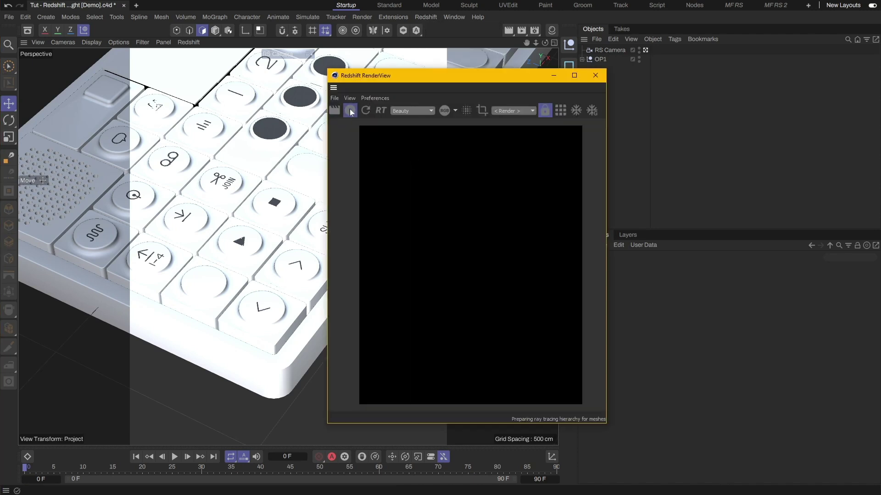
{"action": "left_click_drag", "start_coordinate": [441, 78], "coordinate": [369, 86]}
{"action": "left_click_drag", "start_coordinate": [559, 192], "coordinate": [360, 189]}
{"action": "left_click_drag", "start_coordinate": [370, 90], "coordinate": [683, 70]}
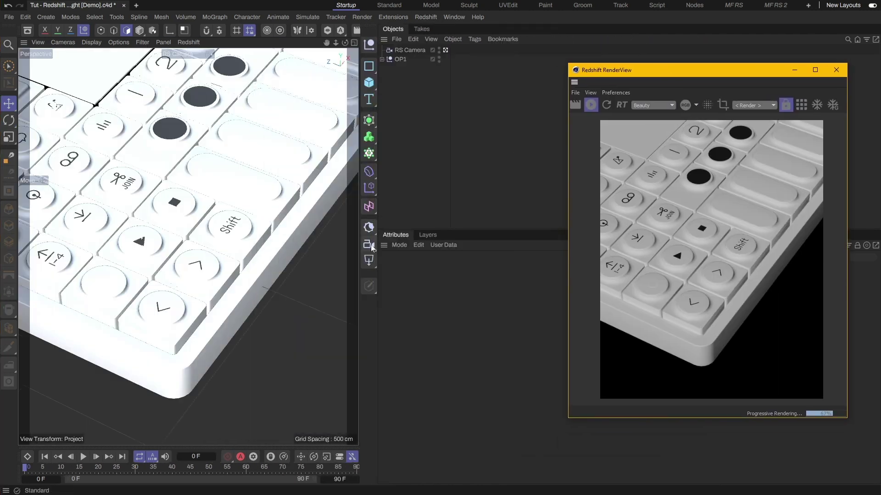
Add a Redshift area light and set the RenderView to render from RS Camera
{"action": "left_click", "coordinate": [370, 261]}
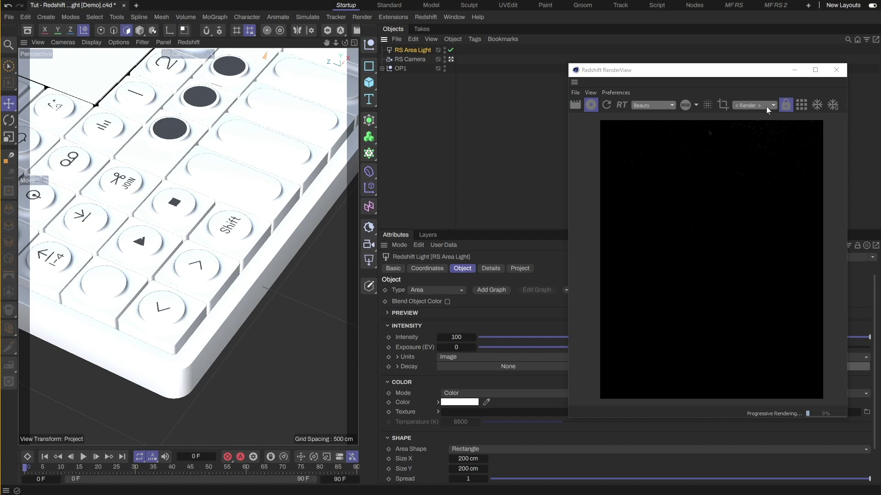
{"action": "left_click", "coordinate": [766, 106]}
{"action": "left_click", "coordinate": [745, 149]}
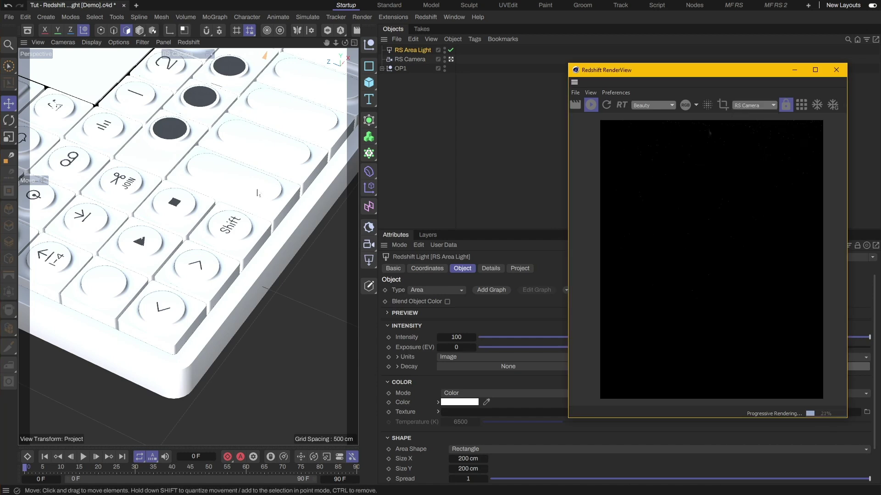
Return the viewport to the default camera and move the area light outside the keyboard's speaker corner
{"action": "left_click", "coordinate": [180, 53]}
{"action": "left_click", "coordinate": [202, 65]}
{"action": "left_click_drag", "start_coordinate": [228, 240], "coordinate": [257, 239], "text": "alt"}
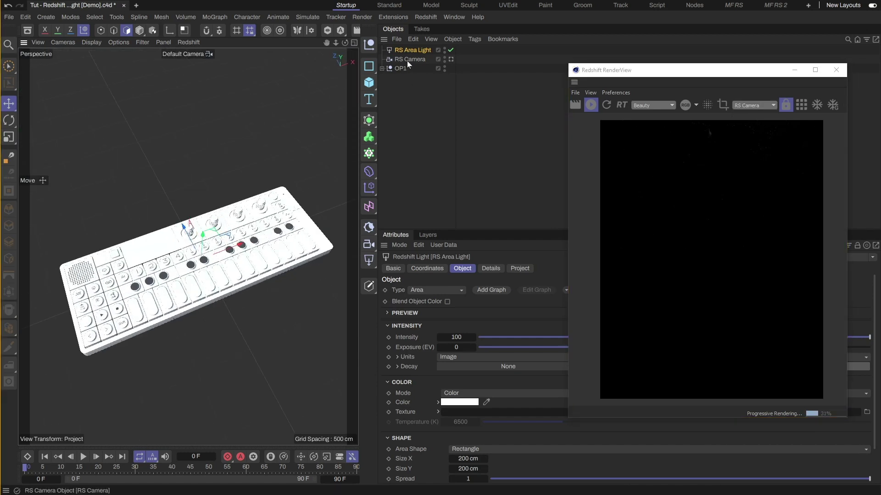
{"action": "left_click_drag", "start_coordinate": [198, 246], "coordinate": [293, 264]}
{"action": "left_click_drag", "start_coordinate": [302, 202], "coordinate": [229, 335]}
{"action": "left_click_drag", "start_coordinate": [206, 348], "coordinate": [64, 285]}
Rotate the area light toward the keyboard and fine-tune its position so its light grazes across the keys
{"action": "key", "text": "r"}
{"action": "left_click_drag", "start_coordinate": [125, 293], "coordinate": [111, 261]}
{"action": "key", "text": "e"}
{"action": "key", "text": "r"}
{"action": "key", "text": "e"}
{"action": "left_click_drag", "start_coordinate": [157, 277], "coordinate": [215, 238], "text": "alt"}
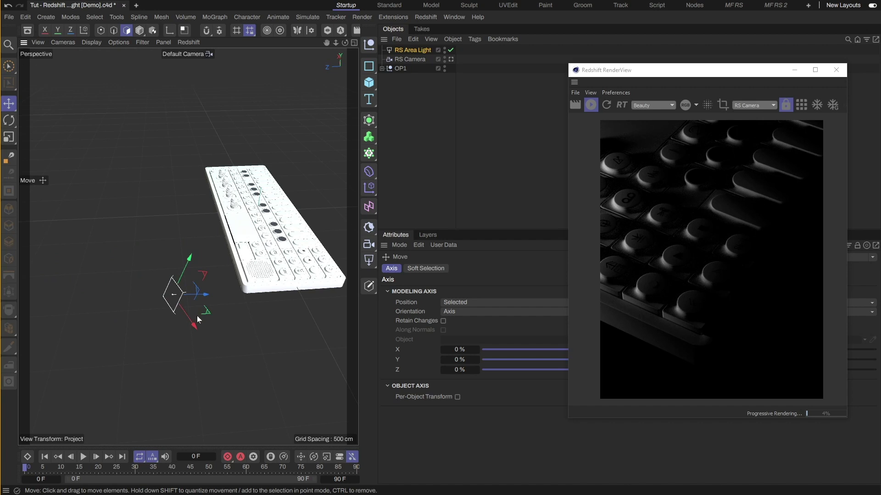
{"action": "left_click_drag", "start_coordinate": [196, 316], "coordinate": [212, 337]}
{"action": "key", "text": "r"}
{"action": "key", "text": "e"}
{"action": "left_click_drag", "start_coordinate": [189, 295], "coordinate": [189, 280]}
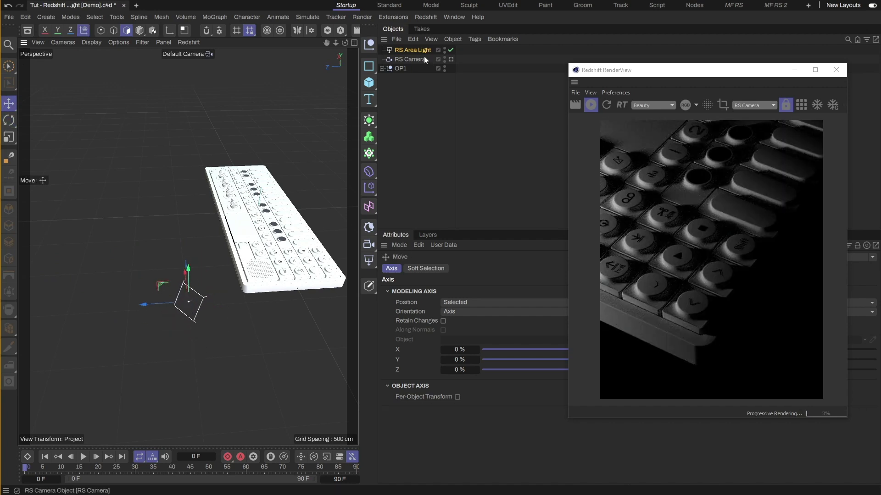
Set the area light's size to 500 by 500 cm and its spread to 0.5
{"action": "left_click", "coordinate": [420, 51]}
{"action": "left_click_drag", "start_coordinate": [438, 227], "coordinate": [438, 129]}
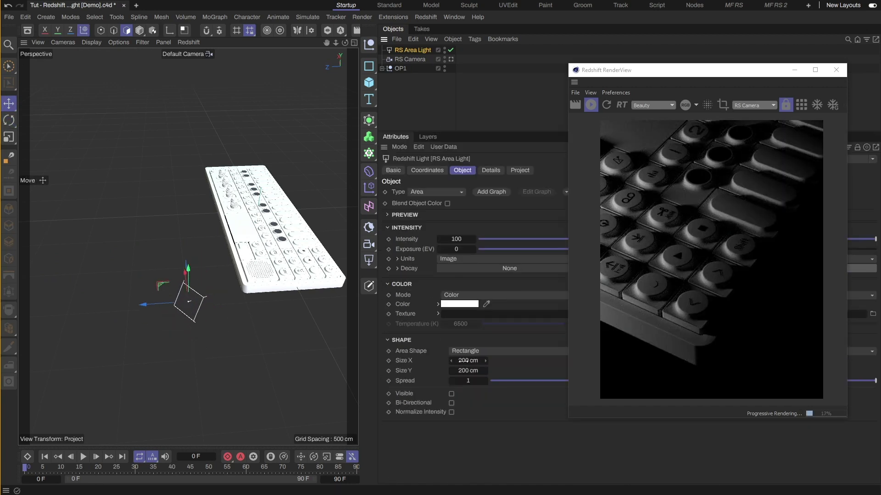
{"action": "type", "text": "500"}
{"action": "key", "text": "Tab"}
{"action": "type", "text": "500"}
{"action": "key", "text": "Tab"}
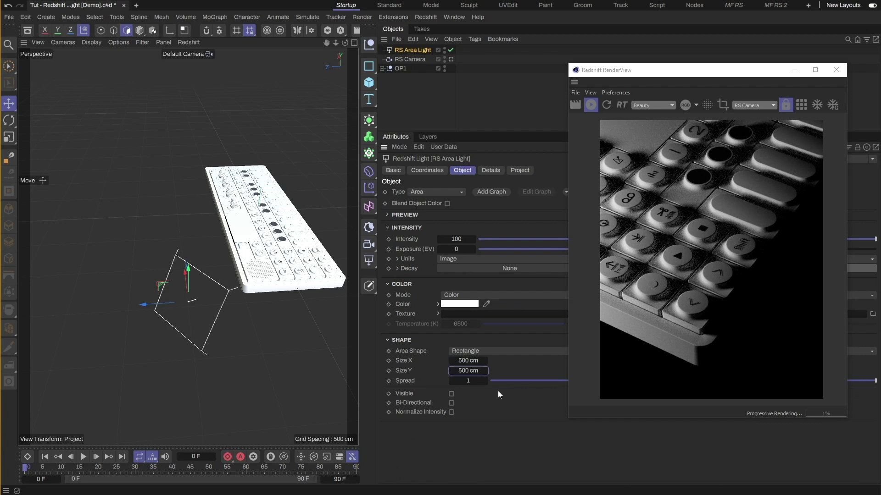
{"action": "type", "text": "0.5"}
{"action": "key", "text": "Return"}
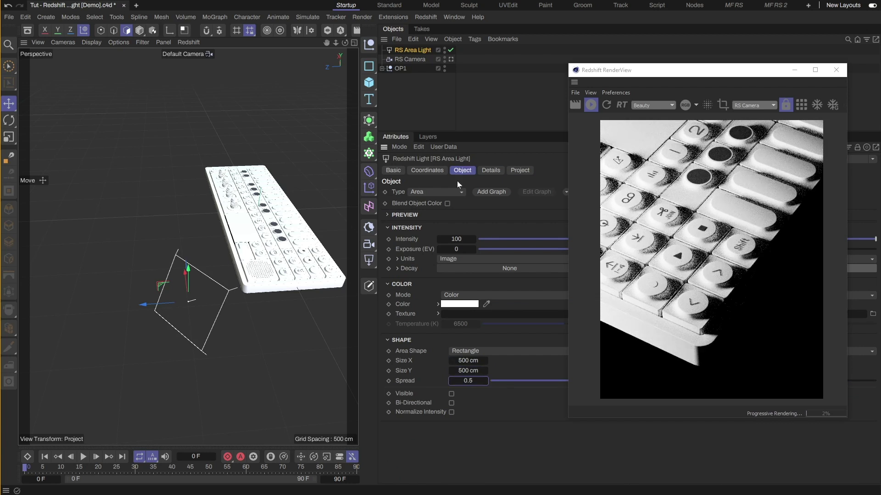
Reduce the area light's intensity, trying 5 before settling on 20
{"action": "type", "text": "5"}
{"action": "key", "text": "Return"}
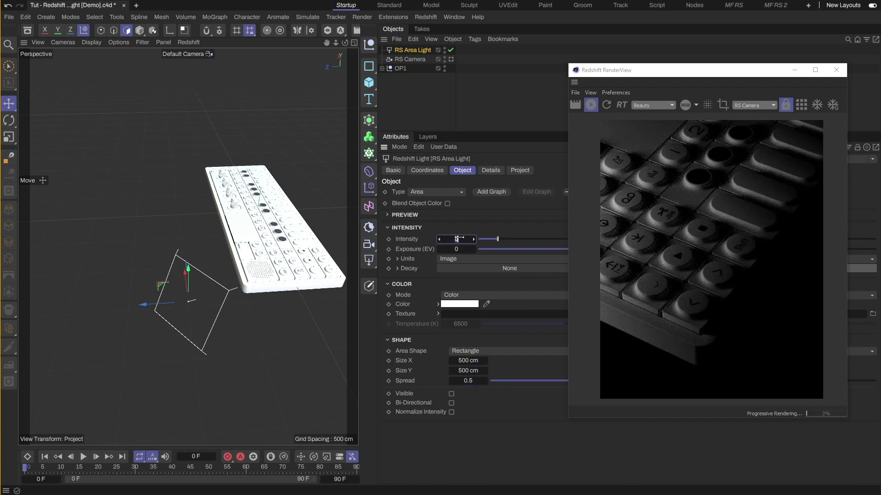
{"action": "type", "text": "20"}
{"action": "key", "text": "Return"}
Tint the area light a pale cool blue with RGB 219, 232, 255
{"action": "left_click", "coordinate": [459, 304]}
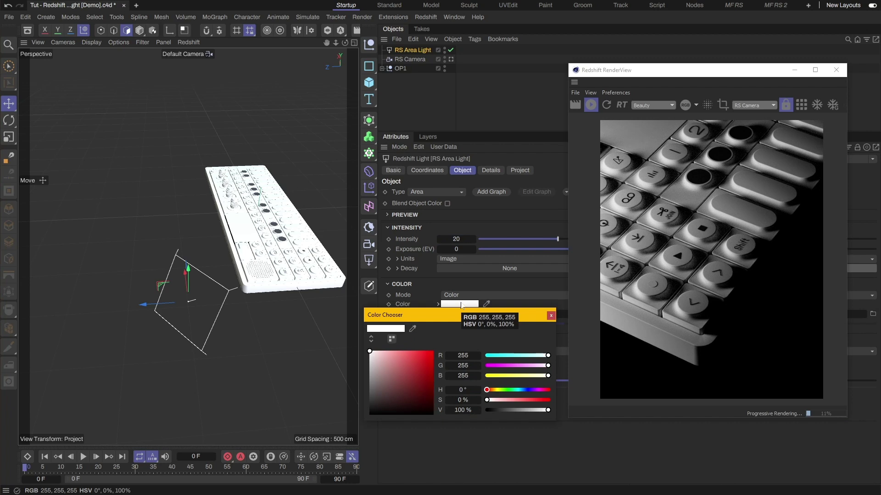
{"action": "left_click", "coordinate": [508, 338]}
{"action": "left_click", "coordinate": [353, 299]}
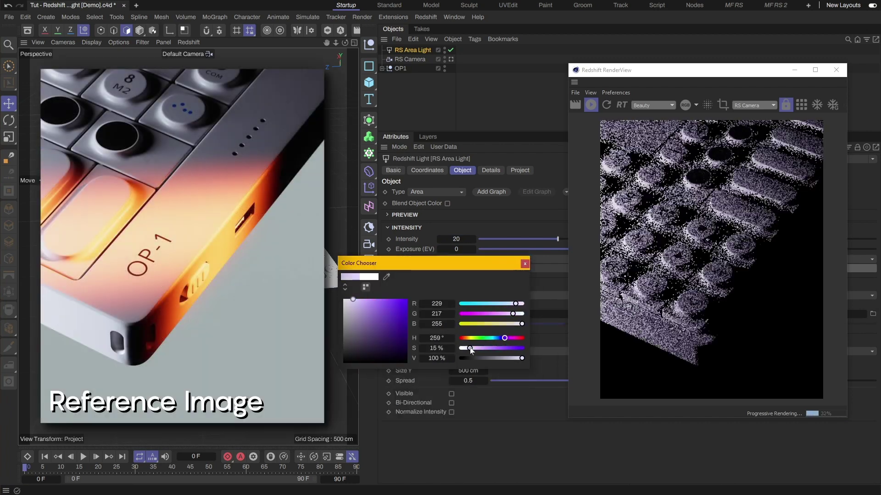
{"action": "left_click", "coordinate": [505, 338]}
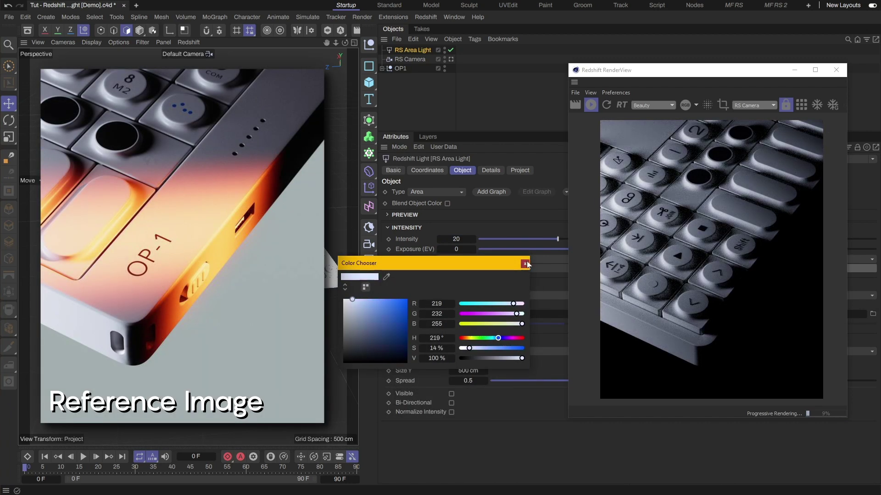
{"action": "left_click", "coordinate": [525, 263]}
Add a Redshift dome light and set its intensity to 0.2
{"action": "left_click", "coordinate": [371, 261]}
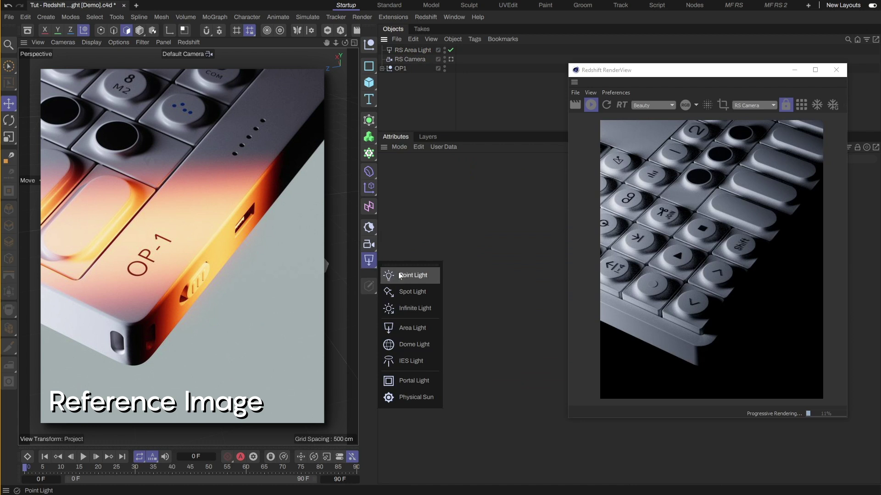
{"action": "left_click", "coordinate": [428, 344]}
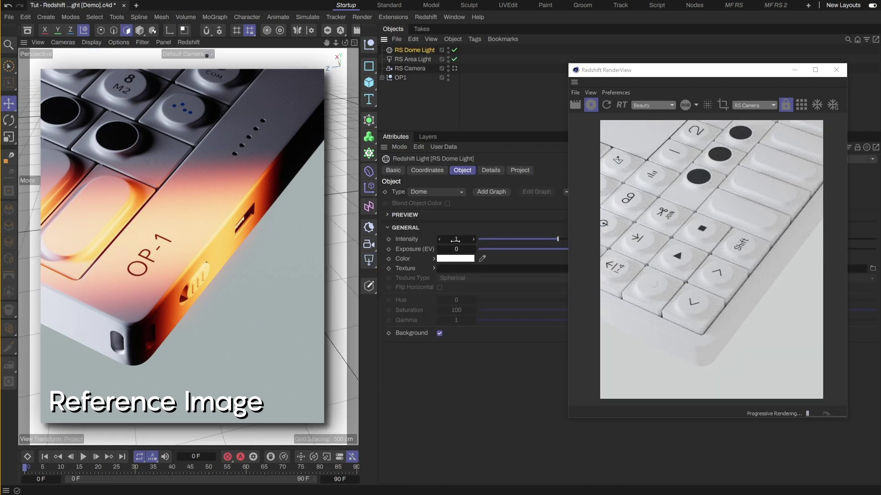
{"action": "key", "text": "Return"}
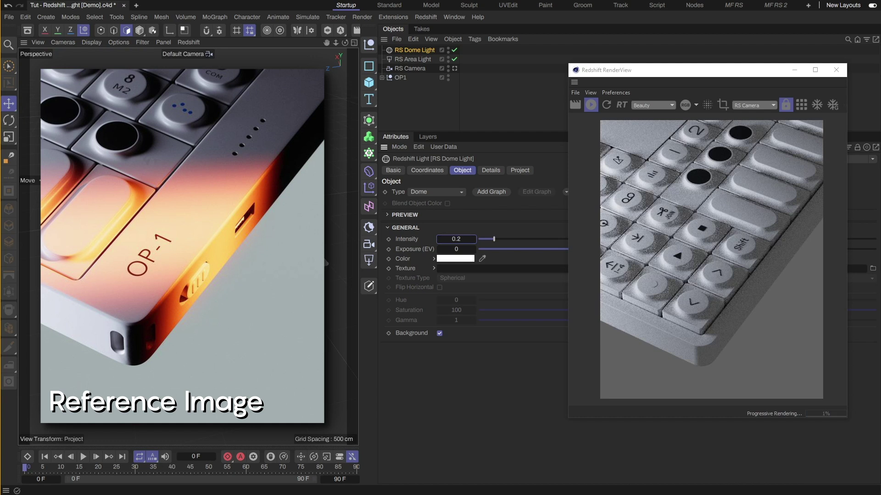
Tint the dome light pale blue (RGB 240, 252, 255), with intensity 0.4 and diffuse contribution 0
{"action": "left_click", "coordinate": [455, 259]}
{"action": "mouse_move", "coordinate": [510, 346]}
{"action": "left_mouse_down"}
{"action": "mouse_move", "coordinate": [487, 355]}
{"action": "mouse_move", "coordinate": [515, 345]}
{"action": "left_mouse_up"}
{"action": "double_click", "coordinate": [472, 239]}
{"action": "type", "text": ".0.4"}
{"action": "key", "text": "Return"}
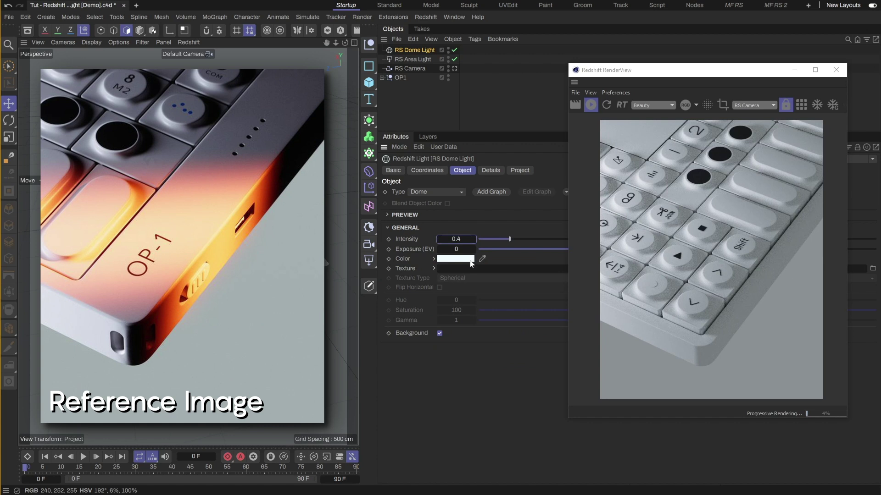
{"action": "left_click", "coordinate": [486, 169]}
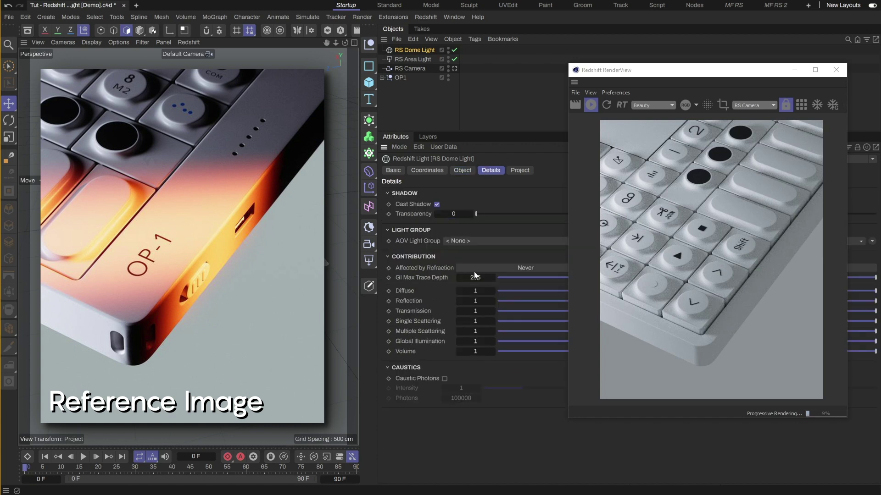
{"action": "left_click_drag", "start_coordinate": [513, 291], "coordinate": [465, 291]}
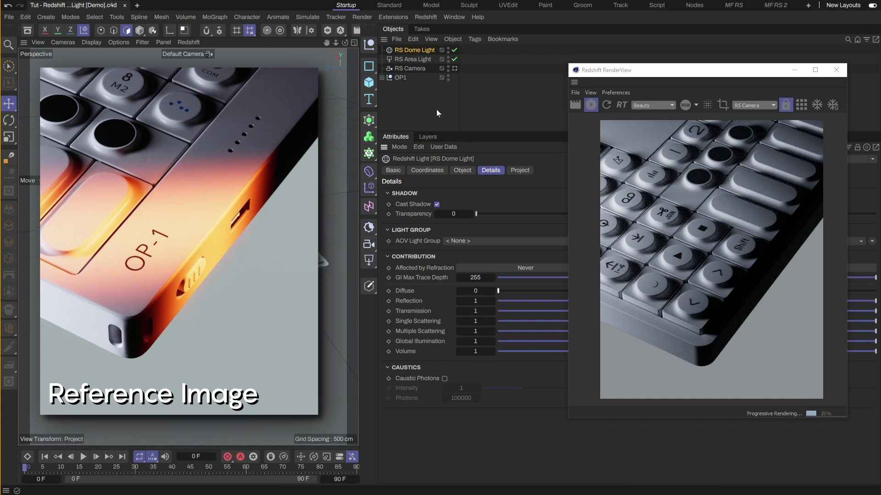
Add a second area light, place it below RS Area Light in the object list, and rename it Feature Light
{"action": "left_click", "coordinate": [368, 260]}
{"action": "left_click_drag", "start_coordinate": [415, 51], "coordinate": [415, 65]}
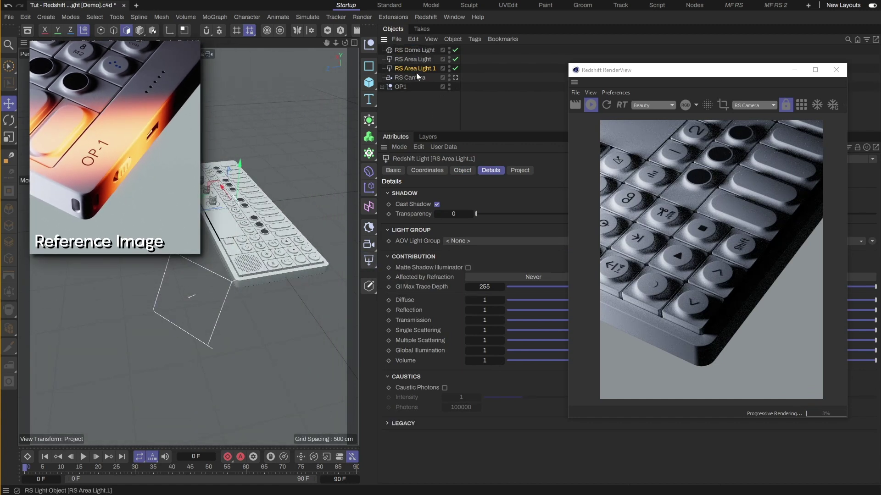
{"action": "double_click", "coordinate": [420, 68]}
{"action": "type", "text": "Feature Light"}
{"action": "key", "text": "Return"}
Move and rotate the Feature Light to the keyboard's front edge near the Shift key, aimed at the keys
{"action": "left_click_drag", "start_coordinate": [257, 215], "coordinate": [321, 268], "text": "alt"}
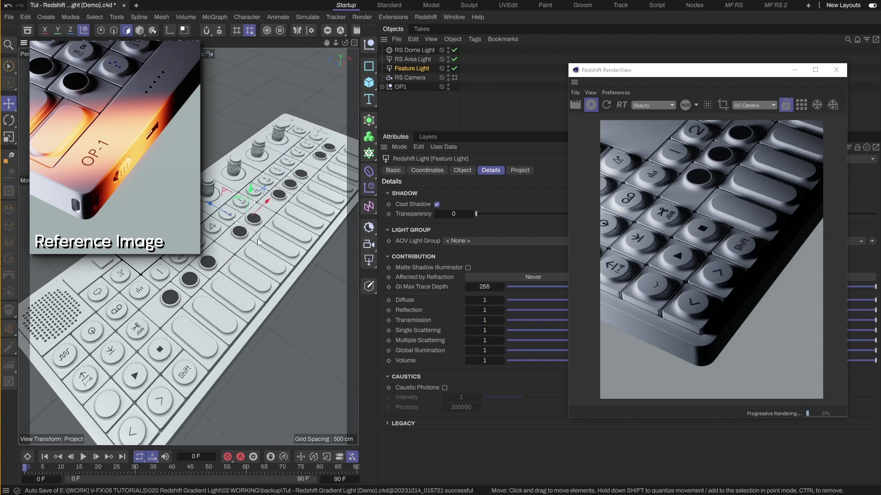
{"action": "scroll", "coordinate": [321, 268], "scroll_direction": "down", "scroll_amount": 3}
{"action": "left_click_drag", "start_coordinate": [271, 193], "coordinate": [186, 291]}
{"action": "left_click_drag", "start_coordinate": [131, 302], "coordinate": [242, 351]}
{"action": "key", "text": "r"}
{"action": "key", "text": "e"}
Set the Feature Light's spread to 0
{"action": "left_click", "coordinate": [411, 68]}
{"action": "left_click", "coordinate": [462, 170]}
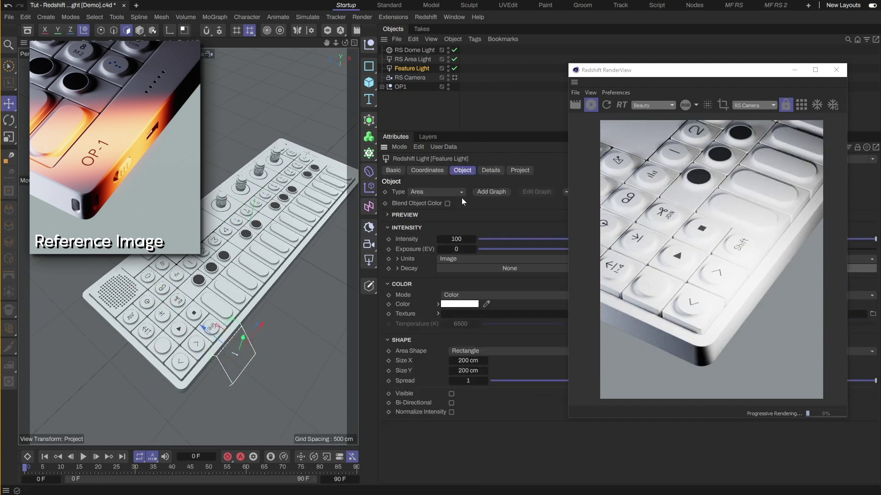
{"action": "left_click_drag", "start_coordinate": [525, 382], "coordinate": [489, 386]}
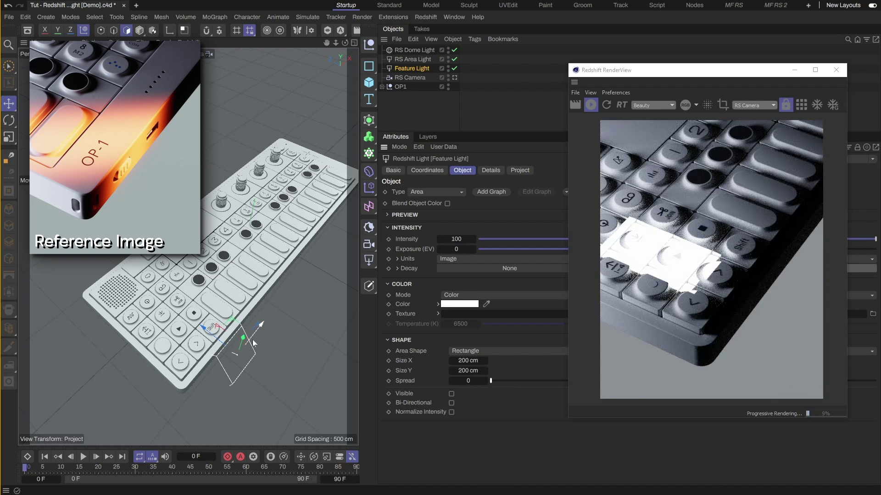
Turn the Feature Light to a 29° heading and shift it farther out from the keyboard's front corner
{"action": "left_click_drag", "start_coordinate": [274, 336], "coordinate": [252, 328], "text": "alt"}
{"action": "left_click", "coordinate": [427, 170]}
{"action": "left_click_drag", "start_coordinate": [493, 205], "coordinate": [515, 205]}
{"action": "left_click_drag", "start_coordinate": [237, 342], "coordinate": [272, 348]}
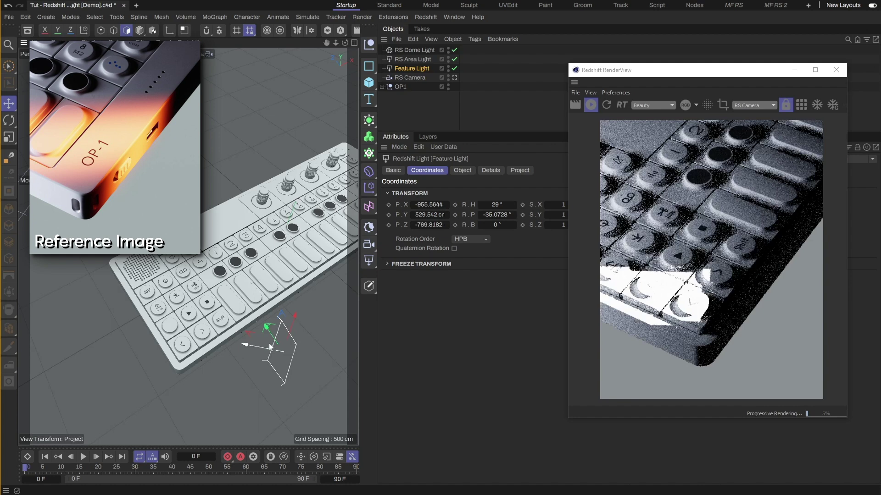
Resize the Feature Light to 242 by 996 cm and reposition it so its beam covers the keyboard's corner keys
{"action": "left_click", "coordinate": [462, 170]}
{"action": "left_click_drag", "start_coordinate": [455, 371], "coordinate": [480, 361]}
{"action": "left_click_drag", "start_coordinate": [245, 345], "coordinate": [285, 338]}
{"action": "left_click_drag", "start_coordinate": [297, 334], "coordinate": [303, 315]}
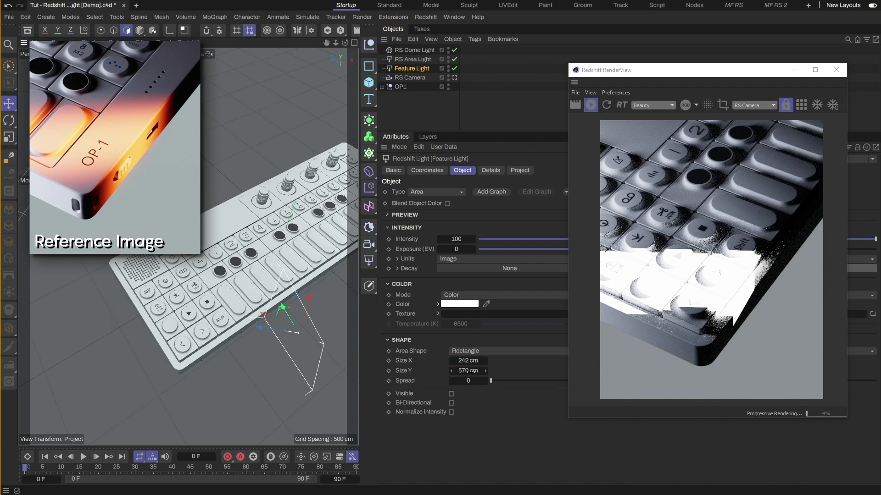
{"action": "mouse_move", "coordinate": [474, 370]}
{"action": "left_mouse_down"}
{"action": "mouse_move", "coordinate": [487, 371]}
{"action": "mouse_move", "coordinate": [479, 371]}
{"action": "left_mouse_up"}
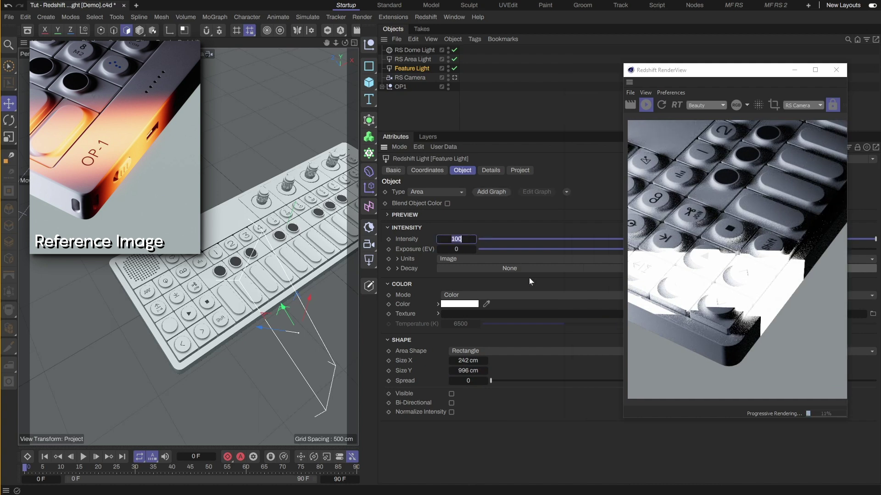
Set the Feature Light's intensity to 5 and add a shader graph to it
{"action": "type", "text": "5"}
{"action": "key", "text": "Return"}
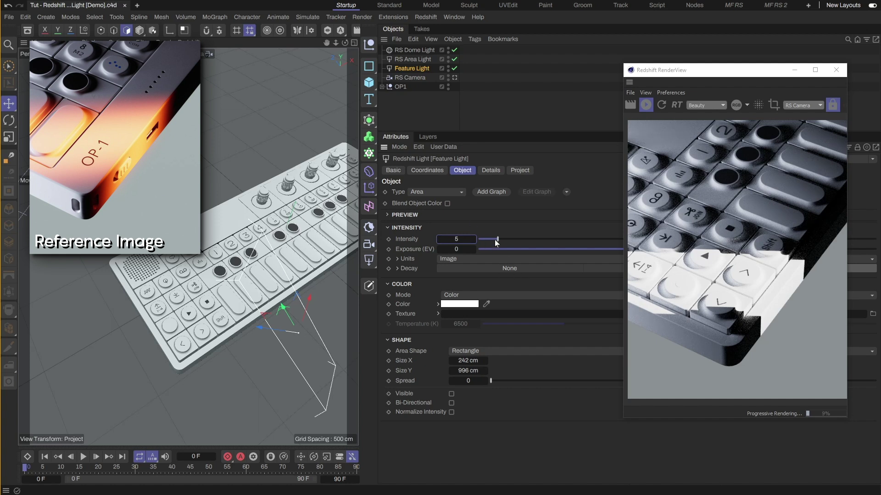
{"action": "left_click", "coordinate": [496, 192]}
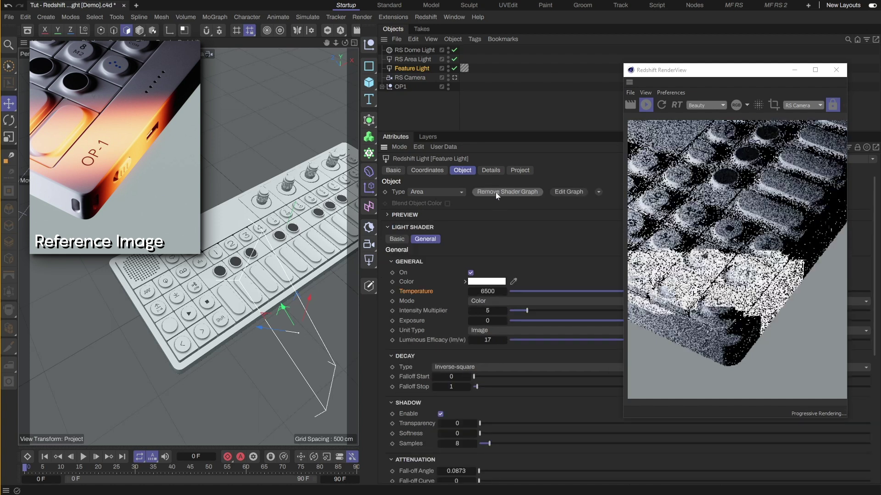
Open the Feature Light material's shader graph and arrange the graph window beside the RenderView
{"action": "left_click", "coordinate": [465, 68]}
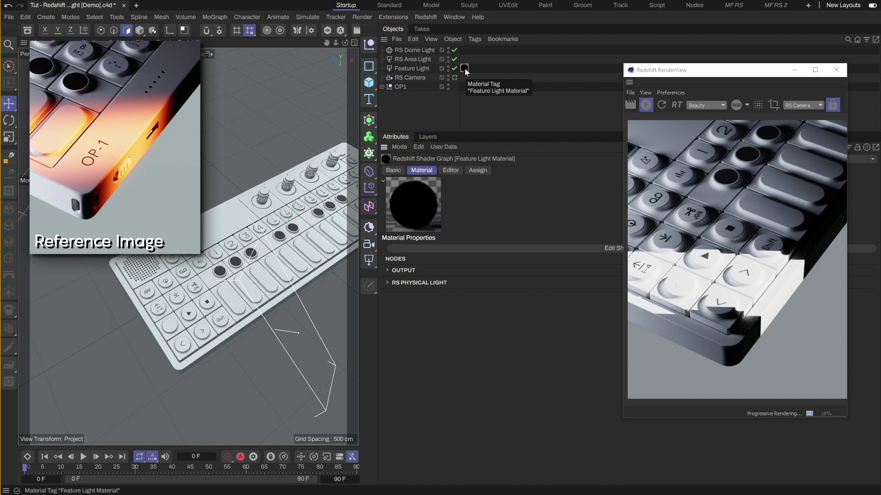
{"action": "left_click_drag", "start_coordinate": [693, 71], "coordinate": [150, 88]}
{"action": "left_click", "coordinate": [610, 249]}
{"action": "left_click_drag", "start_coordinate": [432, 165], "coordinate": [574, 193]}
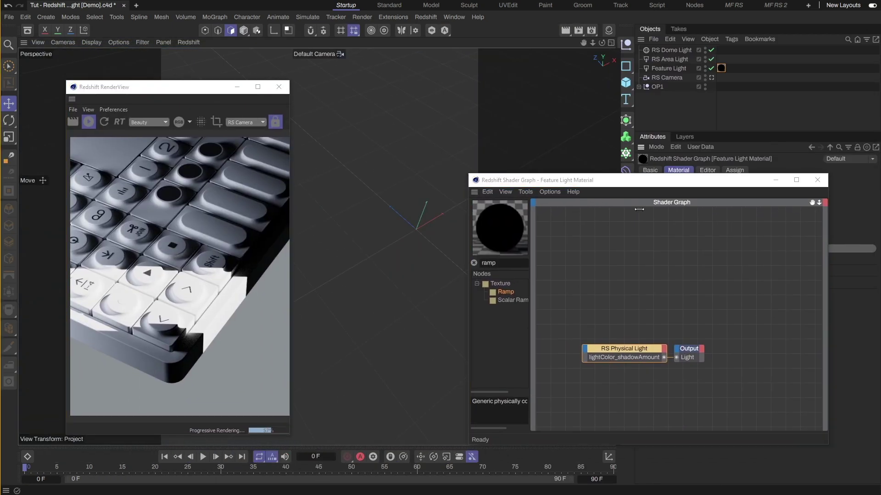
{"action": "left_click_drag", "start_coordinate": [571, 177], "coordinate": [385, 98]}
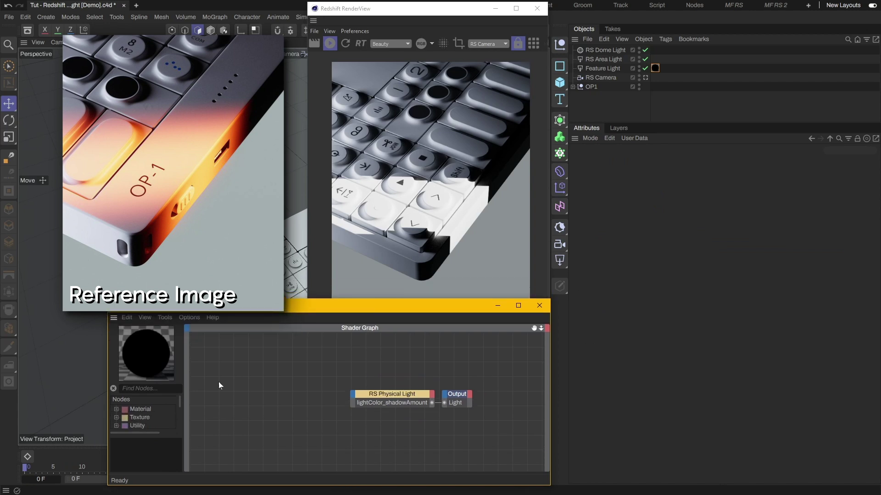
Add a Ramp node, connect its outColor to the RS Physical Light's Color input, and select the Ramp for editing
{"action": "type", "text": "ramp"}
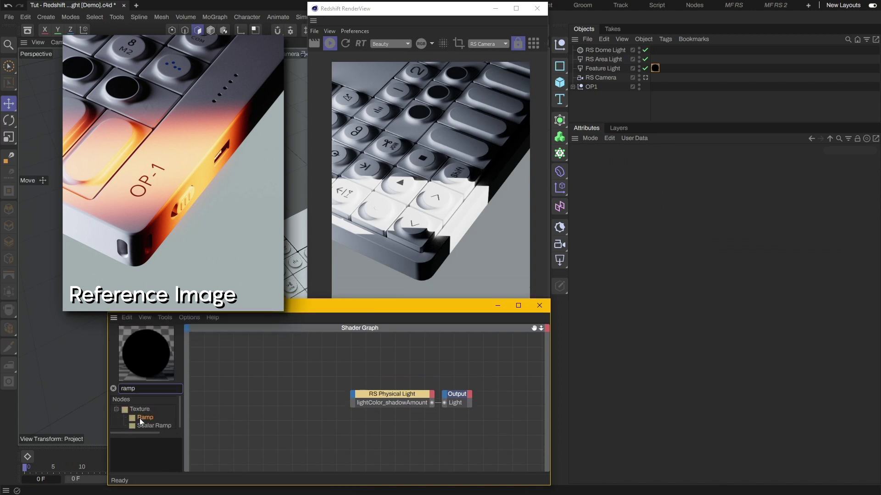
{"action": "left_click_drag", "start_coordinate": [139, 418], "coordinate": [265, 395]}
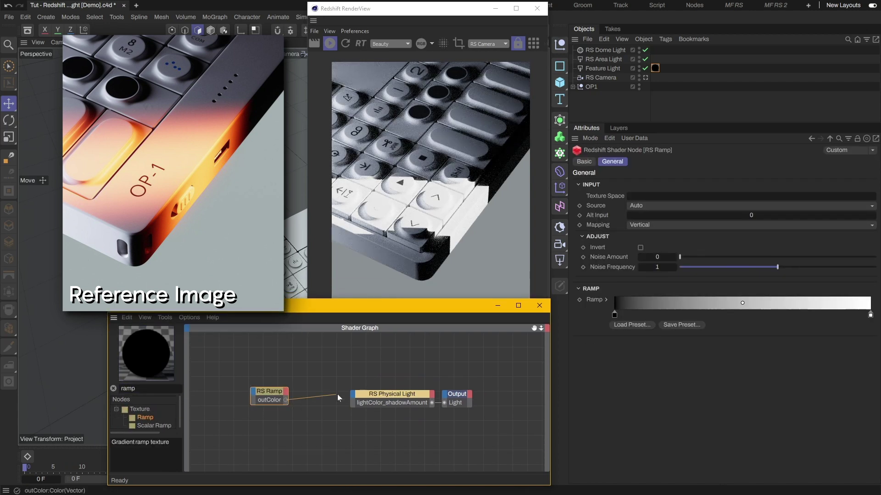
{"action": "left_click_drag", "start_coordinate": [354, 393], "coordinate": [354, 394]}
{"action": "mouse_move", "coordinate": [376, 410]}
{"action": "left_click", "coordinate": [403, 413]}
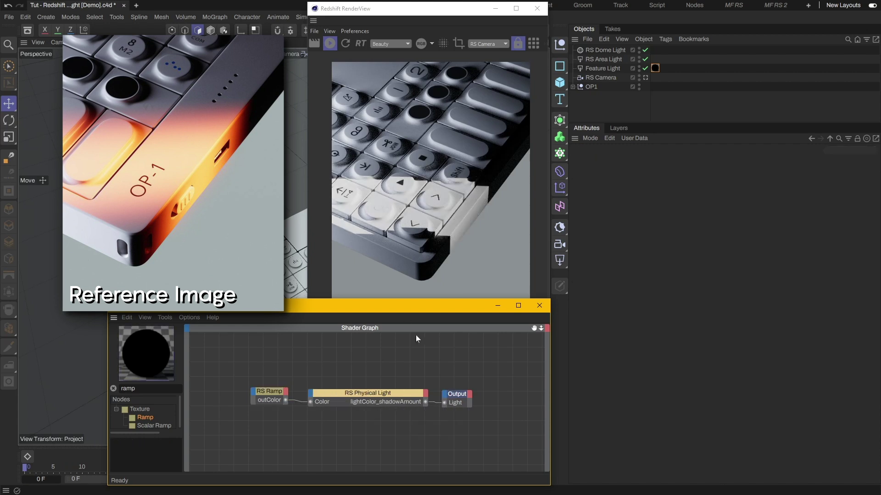
{"action": "left_click_drag", "start_coordinate": [395, 300], "coordinate": [395, 322]}
{"action": "left_click", "coordinate": [269, 402]}
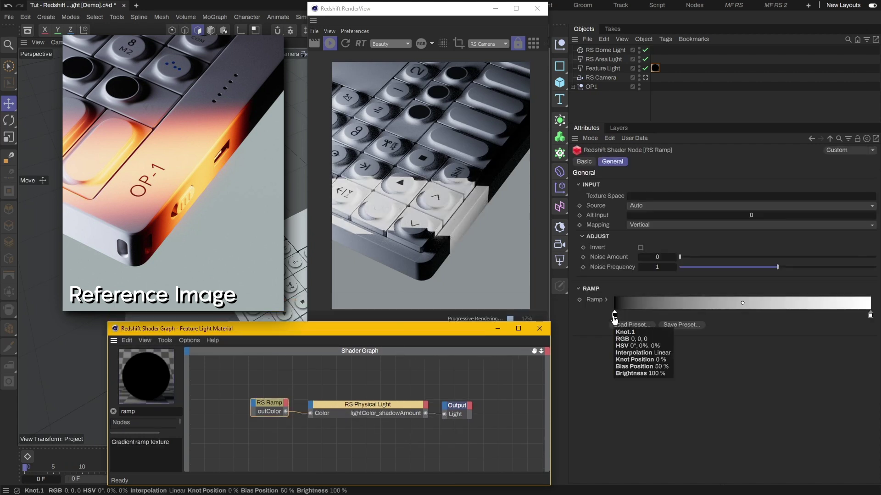
Try narrowing the ramp's transition by moving its black and white knots toward the middle
{"action": "left_click_drag", "start_coordinate": [614, 315], "coordinate": [668, 316]}
{"action": "left_click_drag", "start_coordinate": [870, 316], "coordinate": [747, 316]}
{"action": "left_click_drag", "start_coordinate": [667, 314], "coordinate": [698, 315]}
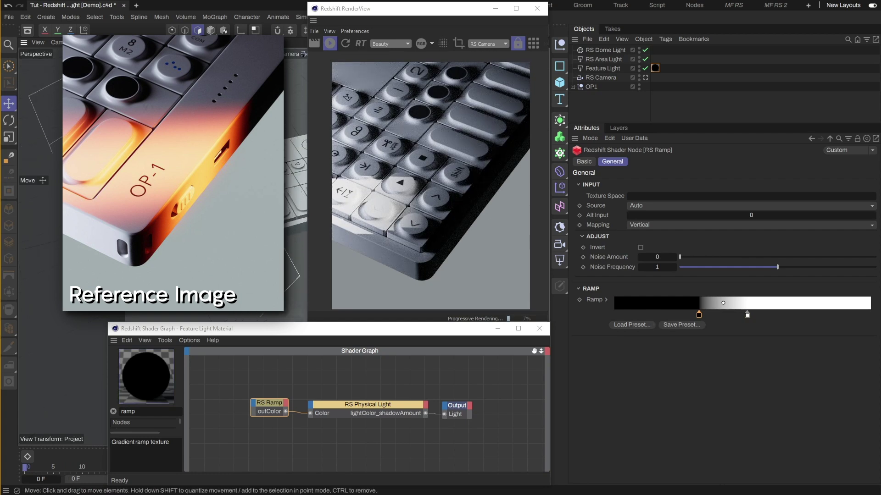
Set the ramp's mapping to Horizontal and arrange its knots as black near both ends and white at about 47%
{"action": "left_click", "coordinate": [698, 224]}
{"action": "left_click", "coordinate": [702, 240]}
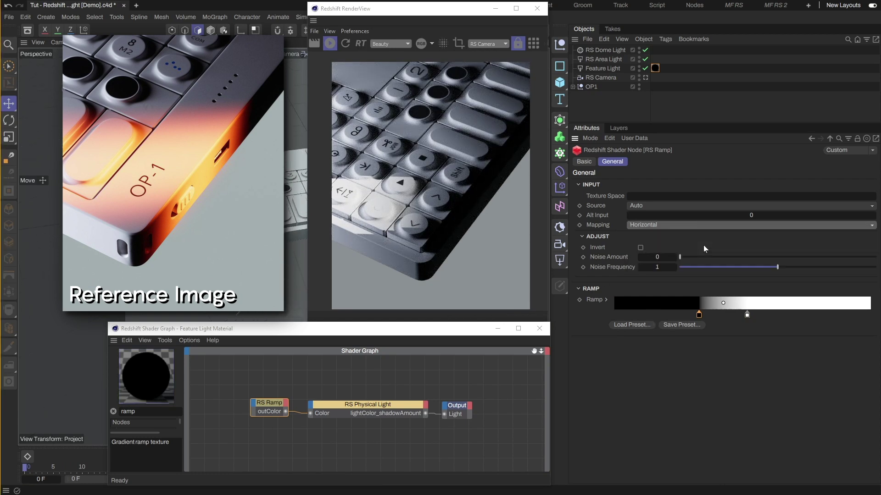
{"action": "left_click_drag", "start_coordinate": [698, 314], "coordinate": [621, 314]}
{"action": "left_click_drag", "start_coordinate": [747, 314], "coordinate": [857, 317]}
{"action": "left_click", "coordinate": [621, 316]}
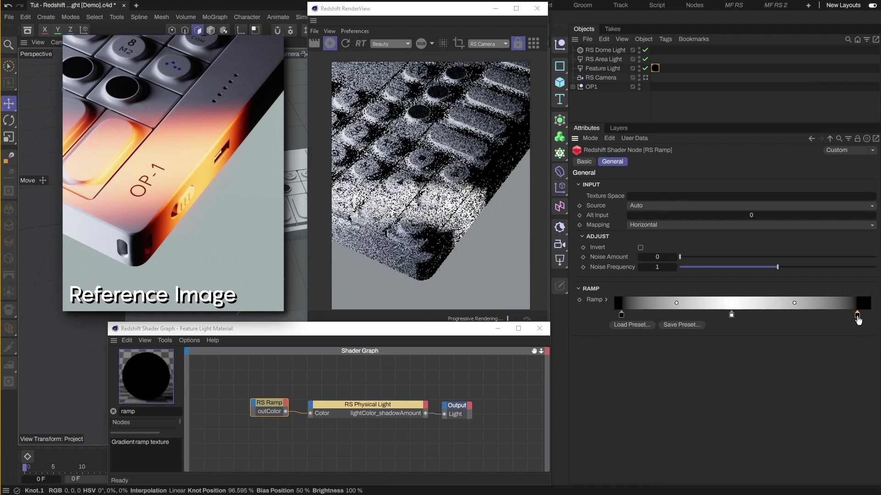
{"action": "left_click_drag", "start_coordinate": [731, 316], "coordinate": [735, 317]}
Recolor the ramp's white middle knot to a saturated warm orange
{"action": "double_click", "coordinate": [736, 315]}
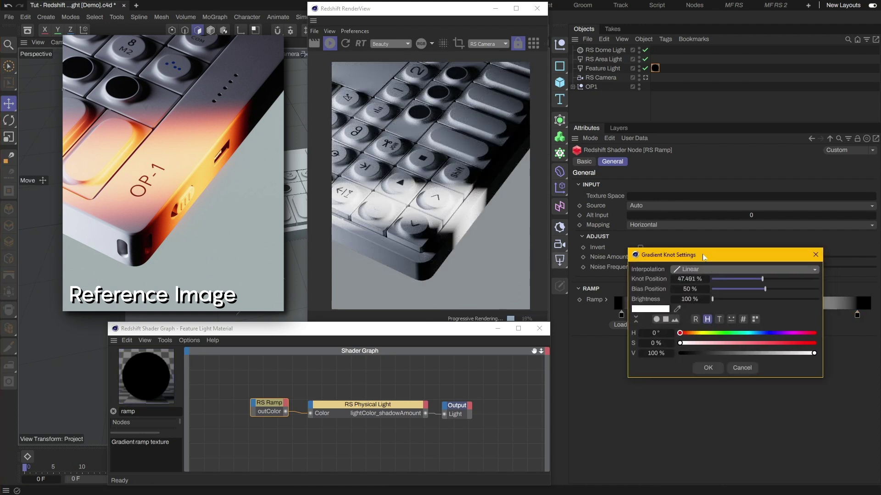
{"action": "left_click", "coordinate": [692, 334]}
{"action": "left_click_drag", "start_coordinate": [756, 343], "coordinate": [752, 343]}
{"action": "left_click_drag", "start_coordinate": [700, 334], "coordinate": [693, 334]}
{"action": "left_click", "coordinate": [715, 369]}
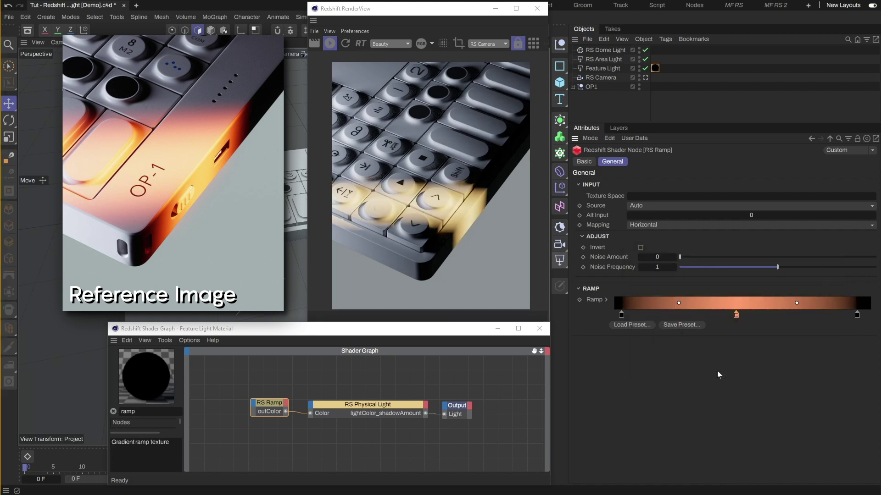
Add a dark red knot (H 6°, S 82%, V 51%) at about 13% on the ramp and copy it near the opposite end
{"action": "double_click", "coordinate": [646, 315]}
{"action": "left_click", "coordinate": [604, 333]}
{"action": "left_click", "coordinate": [713, 343]}
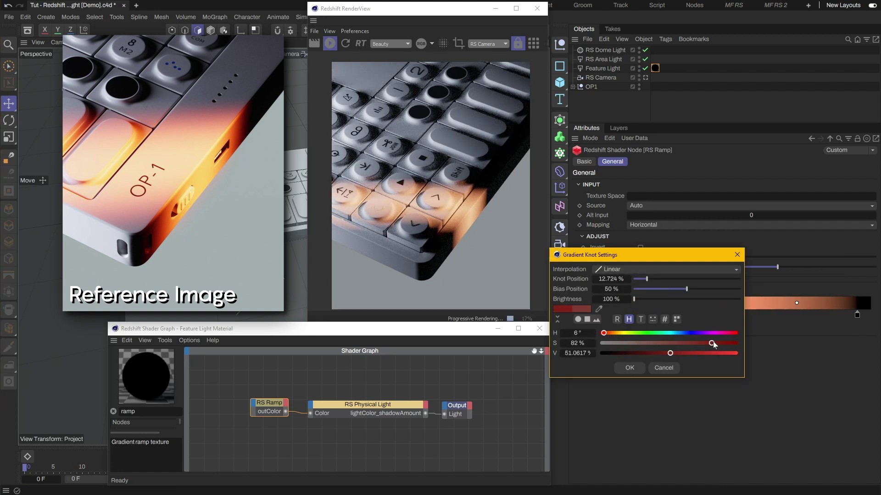
{"action": "left_click", "coordinate": [634, 367]}
{"action": "left_click_drag", "start_coordinate": [647, 315], "coordinate": [824, 315], "text": "ctrl"}
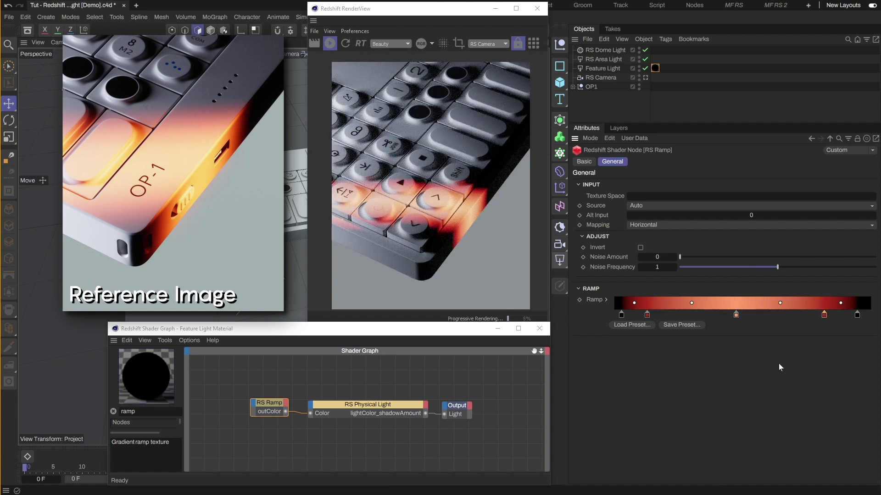
Place orange knots on both sides of the ramp's center and add a yellow-orange knot (H 36°, S 63%, V 100%) at about 47%
{"action": "left_click_drag", "start_coordinate": [735, 315], "coordinate": [706, 316]}
{"action": "left_click_drag", "start_coordinate": [706, 315], "coordinate": [761, 315], "text": "ctrl"}
{"action": "double_click", "coordinate": [733, 315]}
{"action": "left_click_drag", "start_coordinate": [695, 336], "coordinate": [701, 336]}
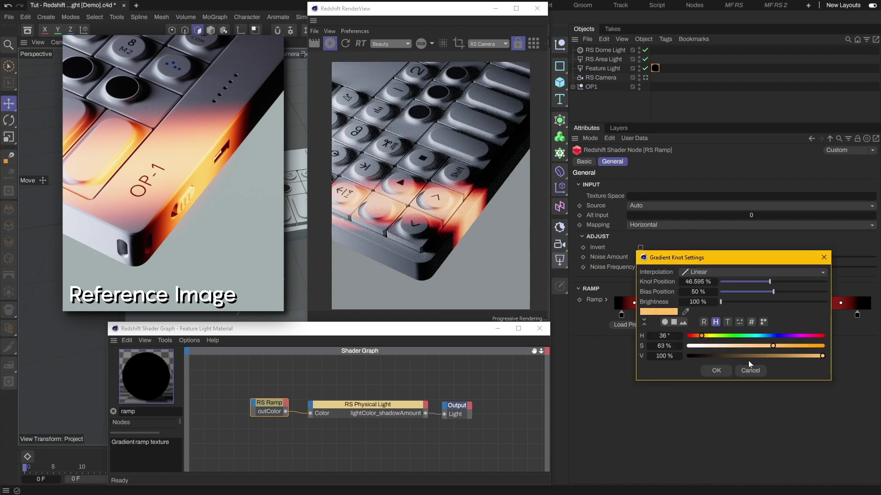
{"action": "left_click", "coordinate": [750, 369]}
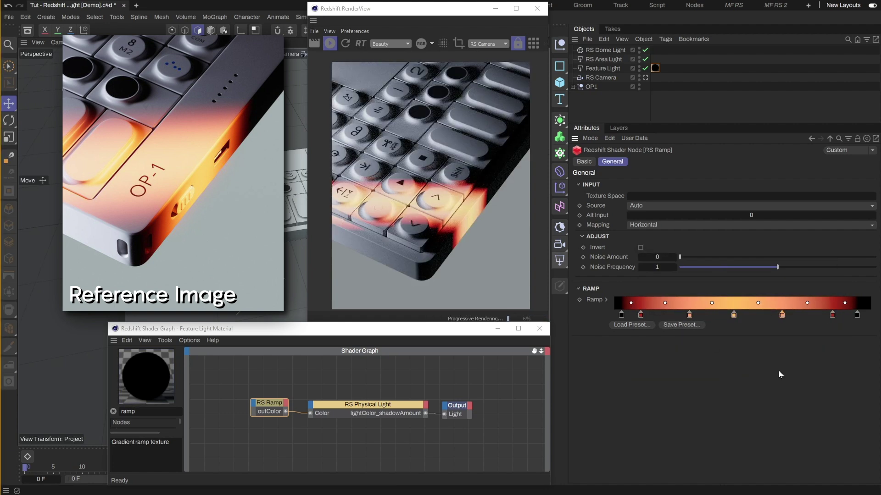
Set the Feature Light's intensity multiplier to 7 and widen its Size X to 296 cm
{"action": "left_click", "coordinate": [616, 69]}
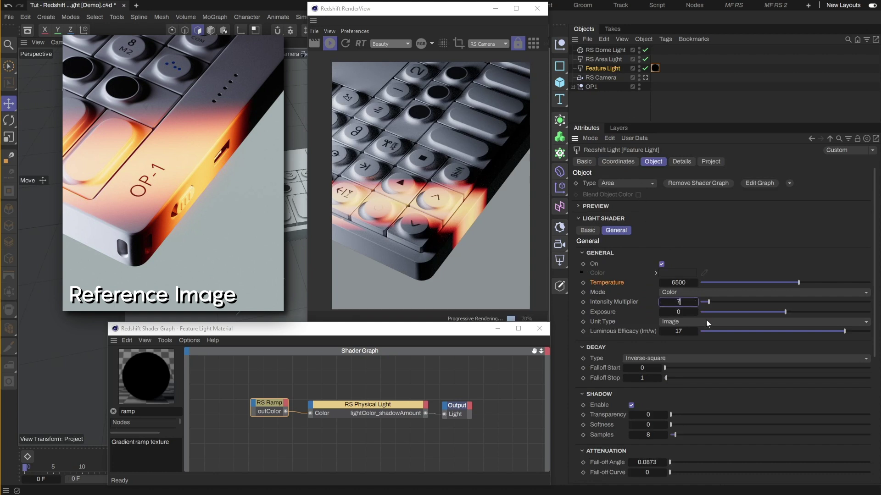
{"action": "type", "text": "7"}
{"action": "key", "text": "Return"}
{"action": "scroll", "coordinate": [616, 294], "scroll_direction": "down", "scroll_amount": 5}
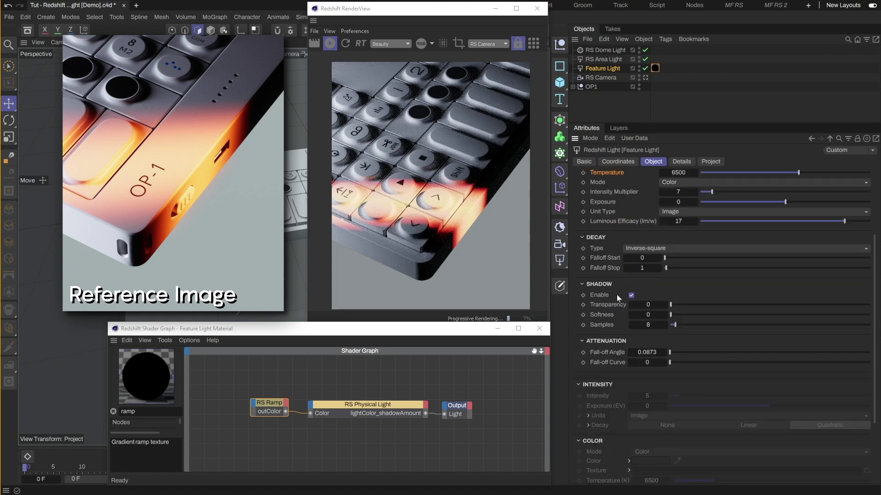
{"action": "mouse_move", "coordinate": [658, 420]}
{"action": "left_mouse_down"}
{"action": "mouse_move", "coordinate": [697, 419]}
{"action": "mouse_move", "coordinate": [675, 420]}
{"action": "left_mouse_up"}
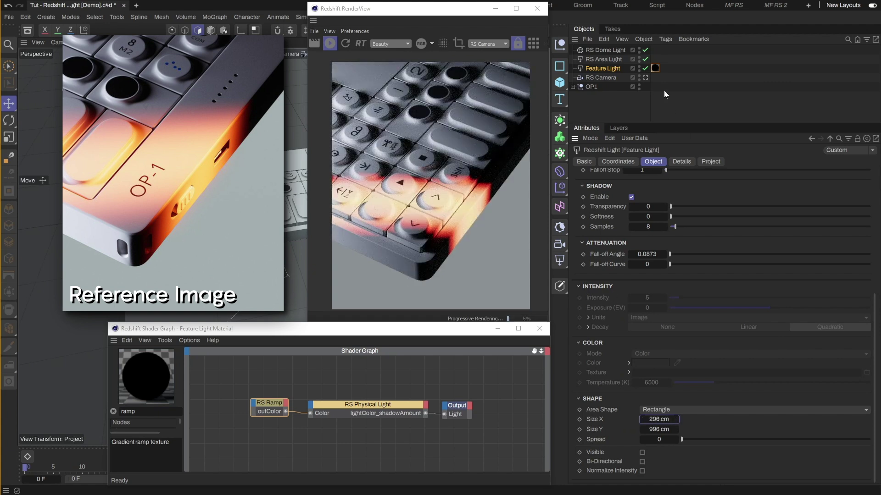
Raise the ramp's yellow-orange center knot to 78% saturation and make the adjacent orange knot slightly more saturated
{"action": "left_click", "coordinate": [655, 69]}
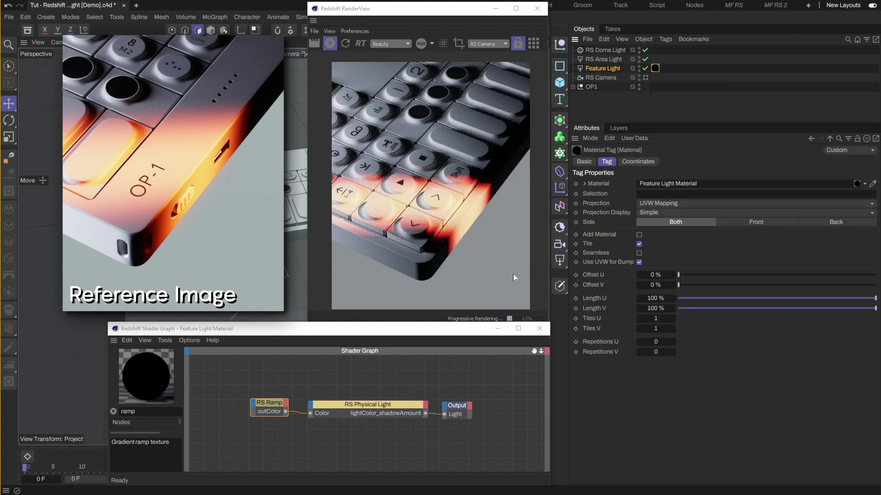
{"action": "left_click", "coordinate": [349, 399]}
{"action": "left_click", "coordinate": [267, 404]}
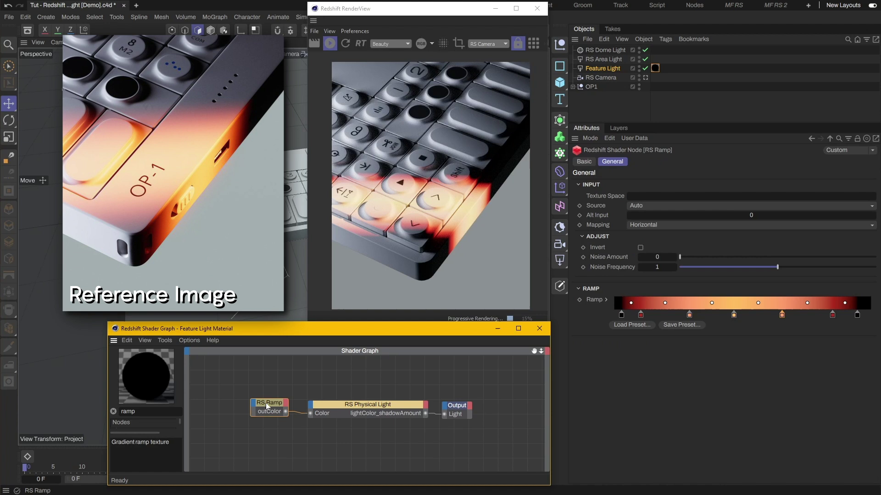
{"action": "double_click", "coordinate": [734, 315]}
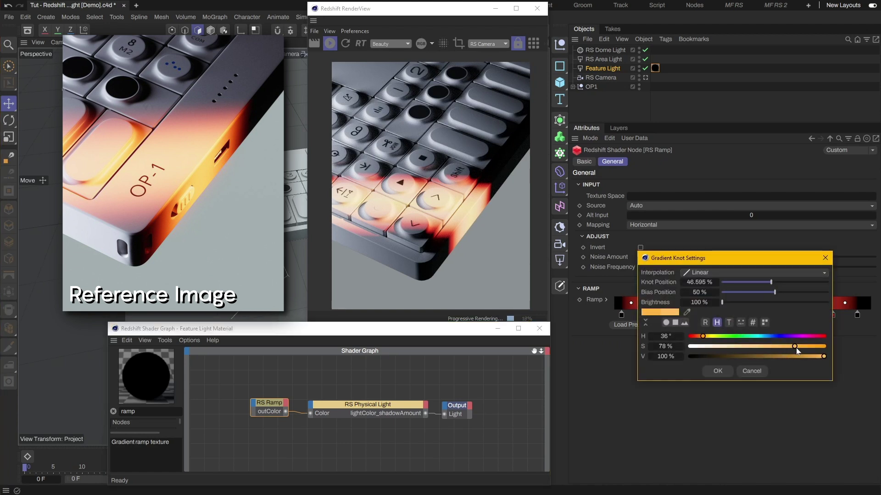
{"action": "left_click", "coordinate": [723, 368]}
{"action": "double_click", "coordinate": [689, 314]}
{"action": "left_click_drag", "start_coordinate": [728, 344], "coordinate": [734, 344]}
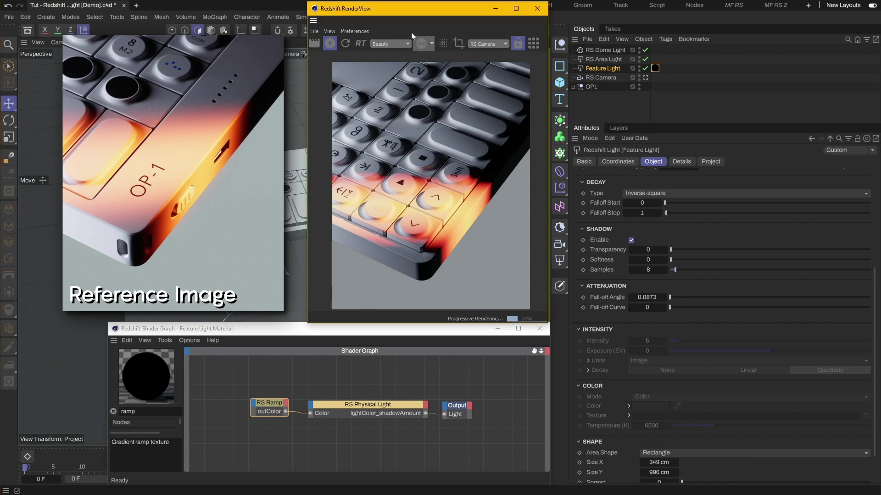
Enlarge the RenderView window and switch its image display to Fixed Scaling
{"action": "left_click_drag", "start_coordinate": [547, 322], "coordinate": [790, 472]}
{"action": "left_click_drag", "start_coordinate": [310, 473], "coordinate": [100, 482]}
{"action": "scroll", "coordinate": [441, 305], "scroll_direction": "up", "scroll_amount": 6}
{"action": "scroll", "coordinate": [441, 304], "scroll_direction": "down", "scroll_amount": 1}
{"action": "left_click", "coordinate": [723, 44]}
{"action": "left_click", "coordinate": [719, 54]}
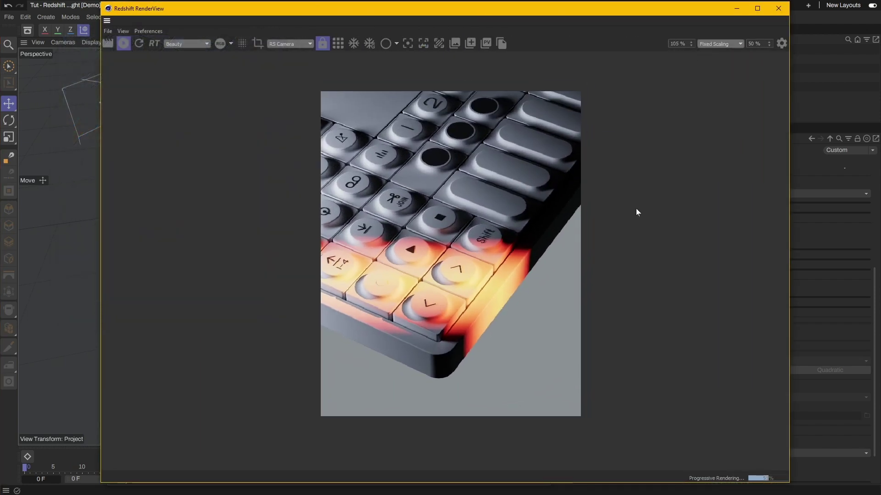
Scale the render display to 75% and extend the RenderView across nearly the whole screen to examine the lighting
{"action": "scroll", "coordinate": [637, 213], "scroll_direction": "down", "scroll_amount": 1}
{"action": "type", "text": "75"}
{"action": "key", "text": "Return"}
{"action": "left_click_drag", "start_coordinate": [459, 14], "coordinate": [453, 0]}
{"action": "left_click_drag", "start_coordinate": [784, 466], "coordinate": [852, 493]}
{"action": "left_click_drag", "start_coordinate": [96, 302], "coordinate": [17, 301]}
{"action": "scroll", "coordinate": [451, 351], "scroll_direction": "down", "scroll_amount": 1}
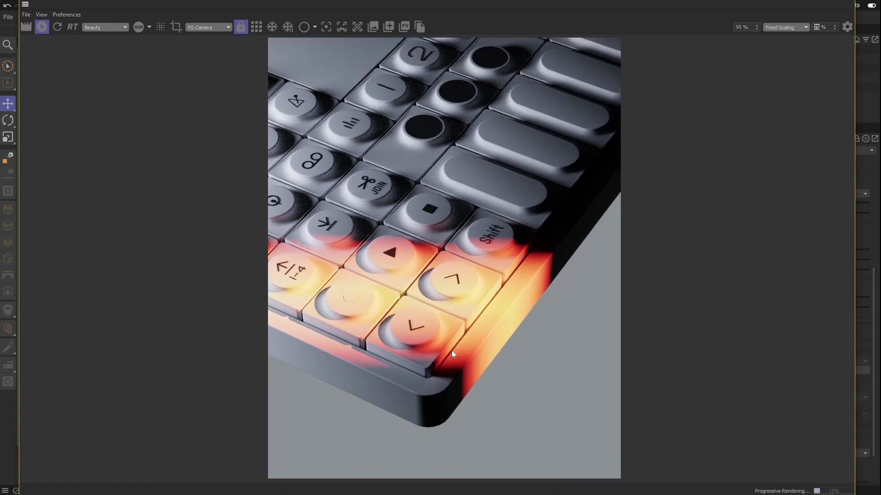